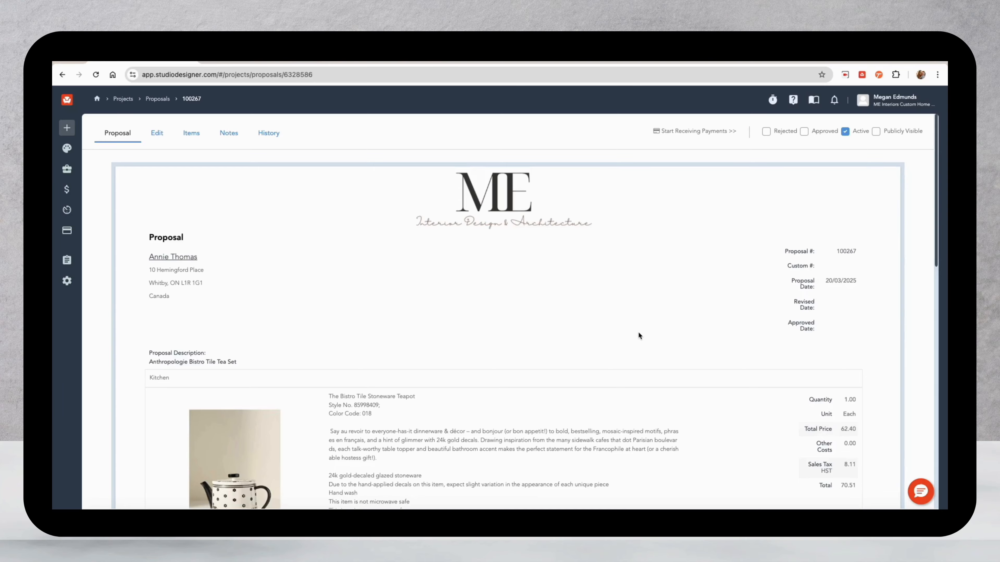
- Open the Bistro Tile Stoneware Teapot item from the proposal for editing and go to its pricing table
scroll(638, 334, "down", 4)
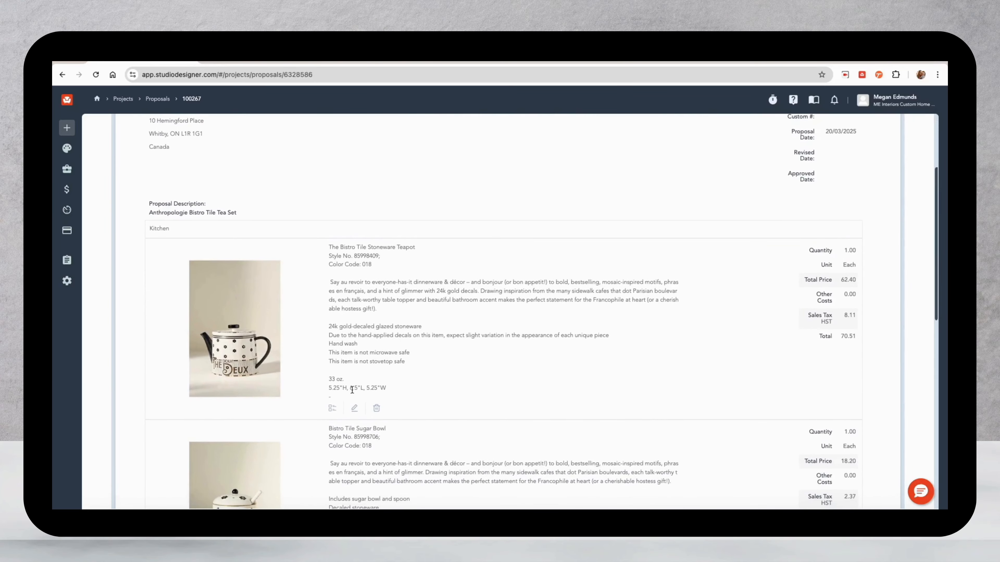
left_click(355, 409)
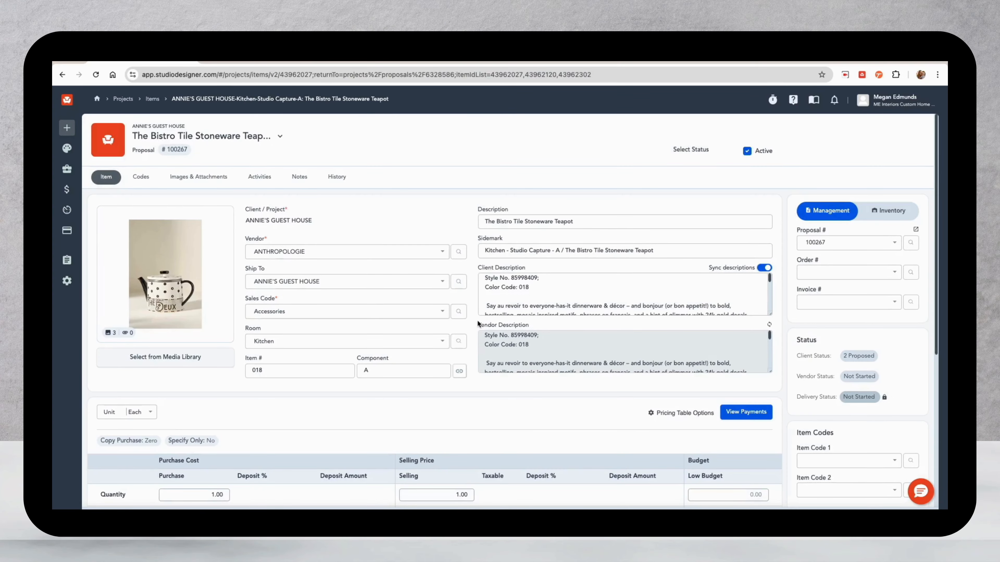
scroll(475, 320, "down", 5)
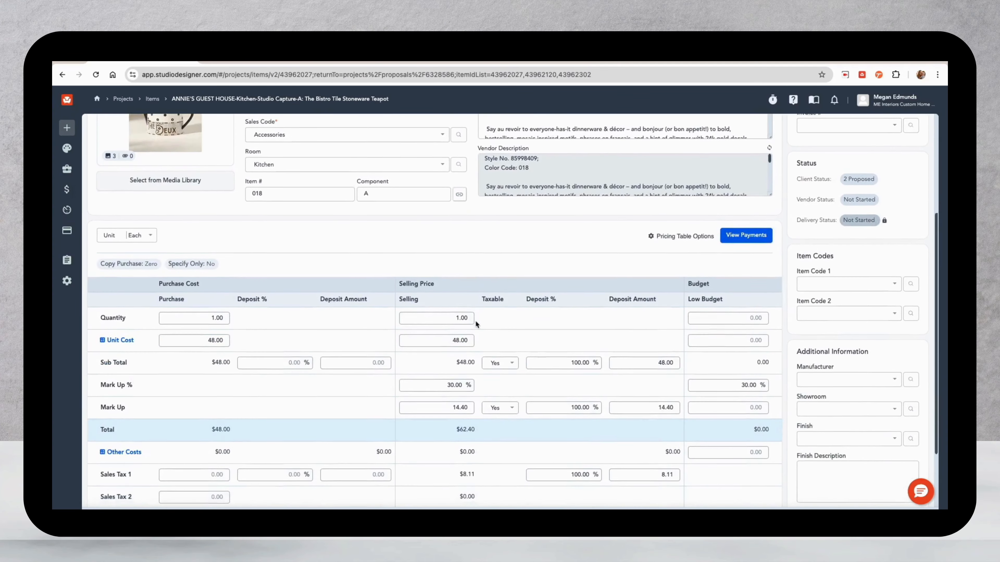
scroll(475, 319, "down", 2)
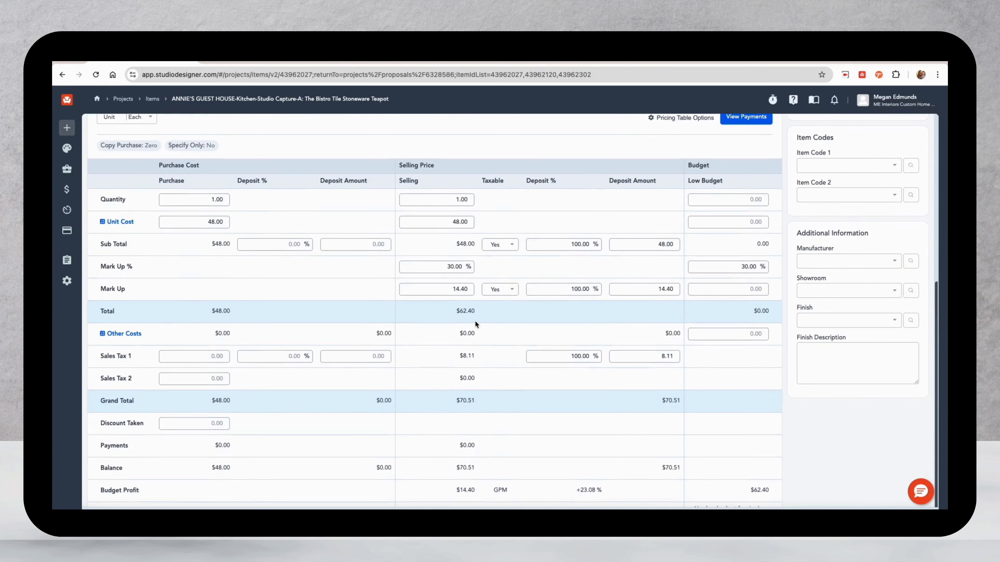
- Add a Freight cost line to the teapot's other costs
left_click(125, 334)
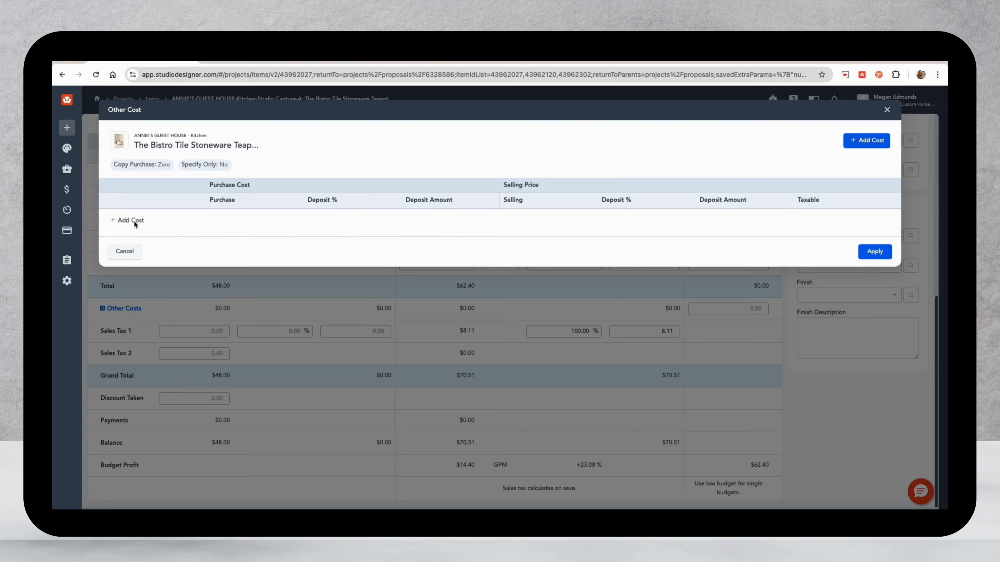
left_click(133, 220)
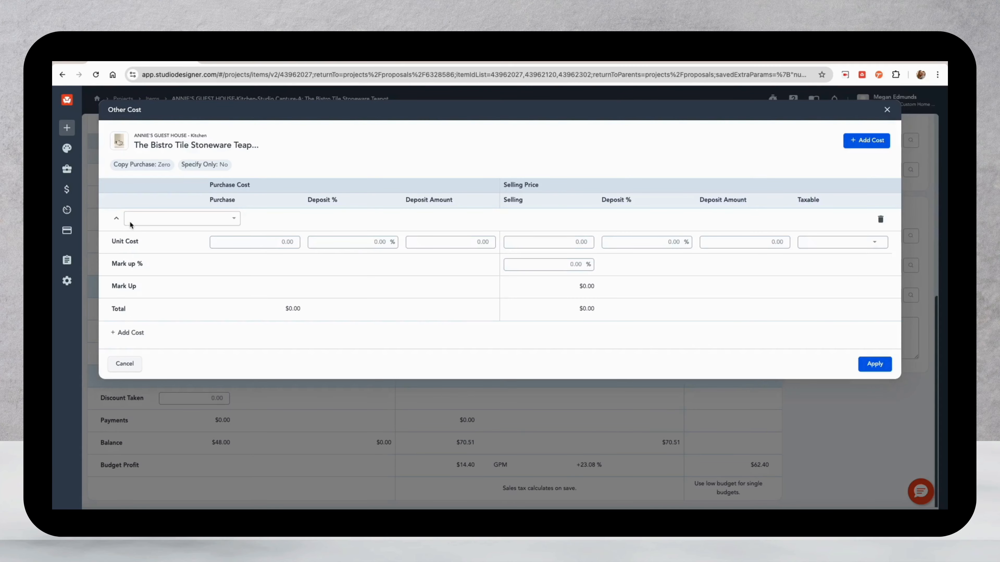
left_click(131, 219)
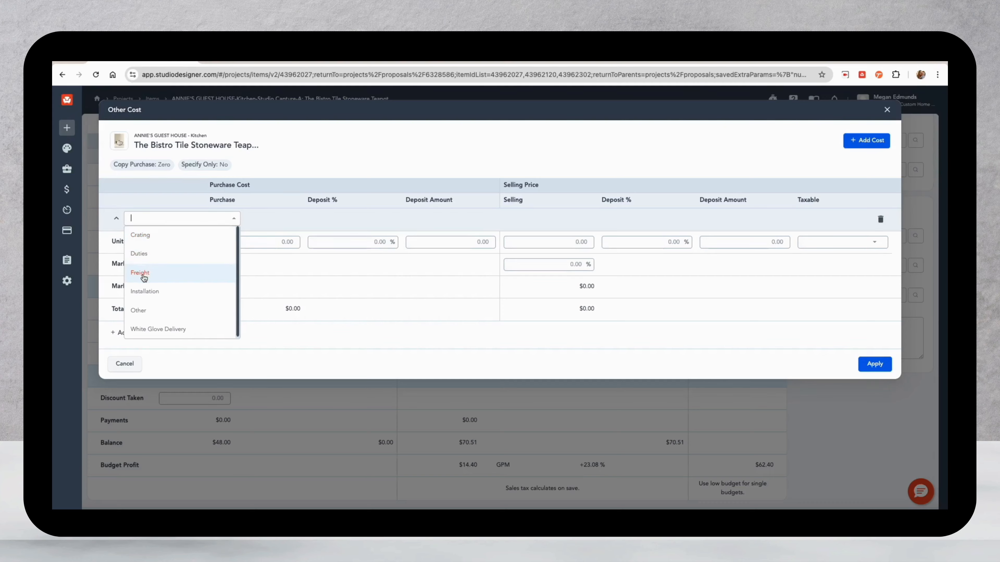
left_click(144, 279)
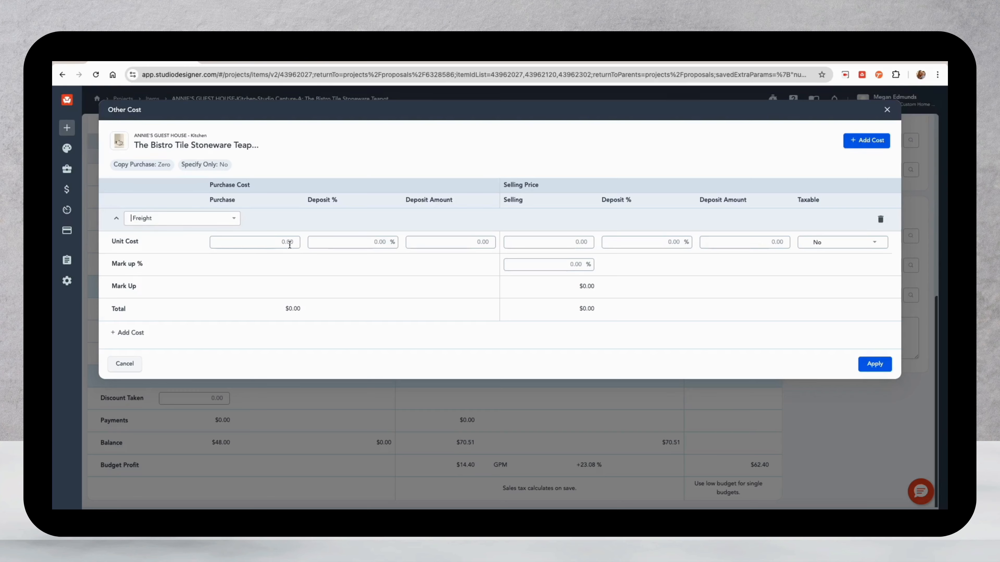
- Set the freight line's purchase unit cost to 10.99
left_click(290, 243)
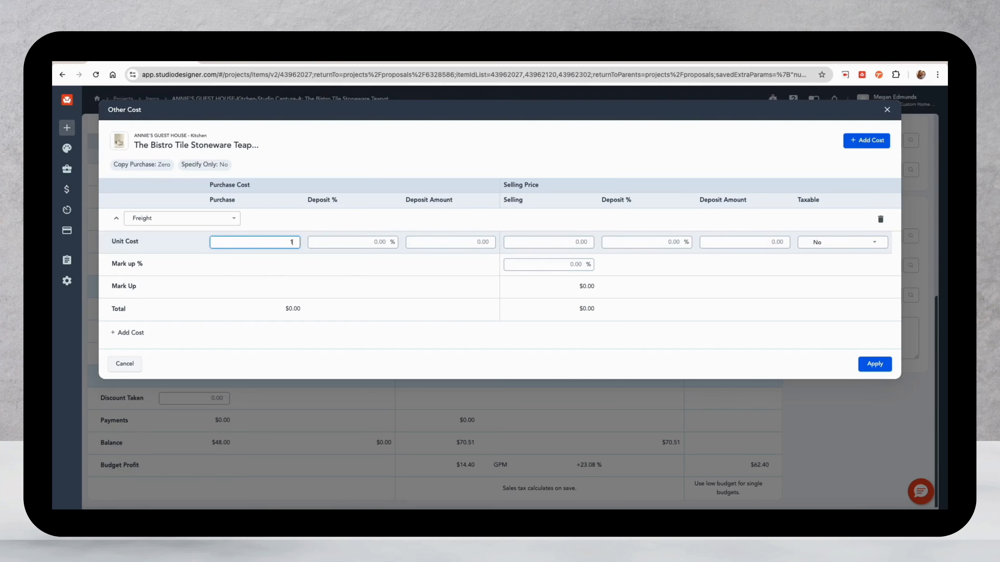
type("10.99")
left_click(313, 234)
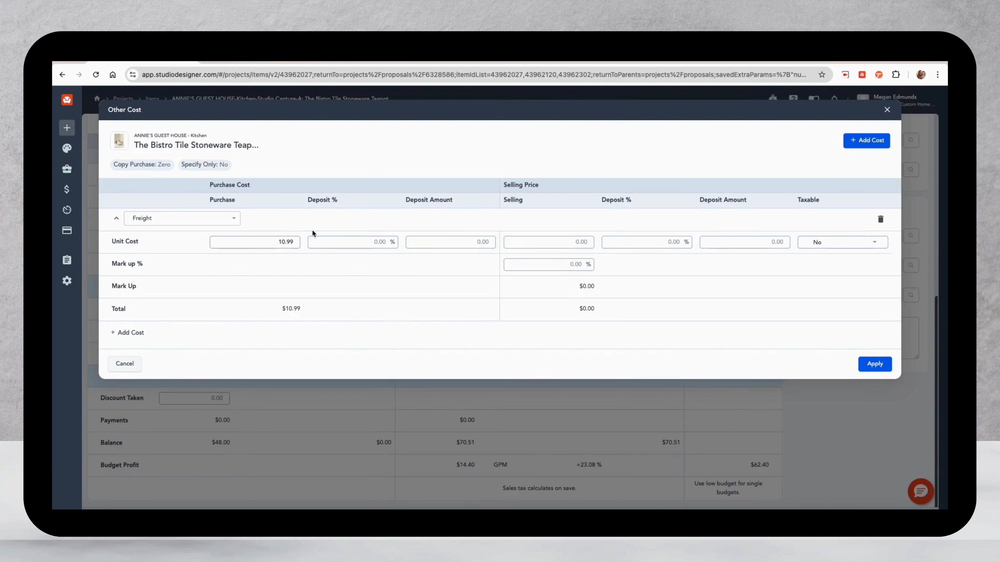
left_click(386, 241)
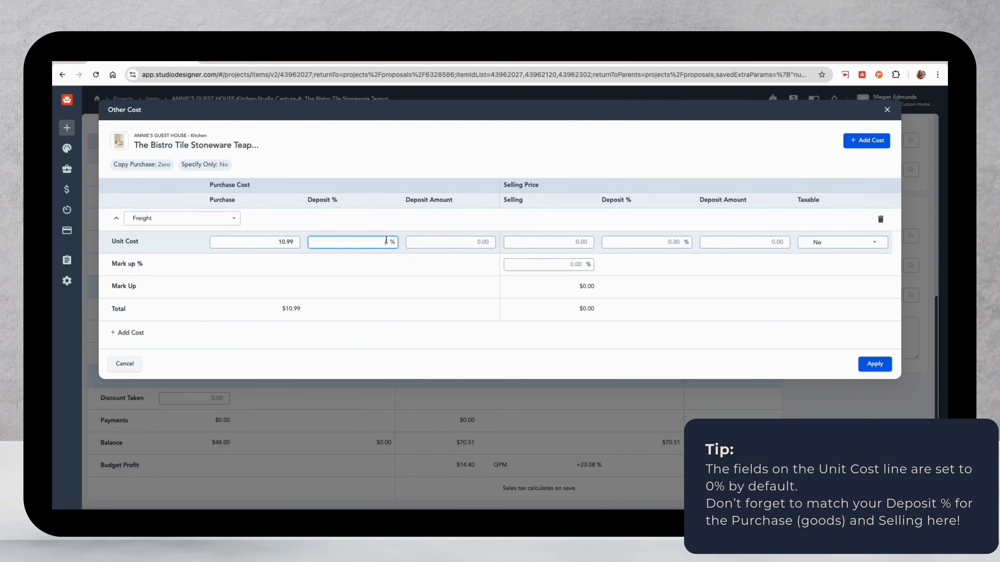
left_click(393, 225)
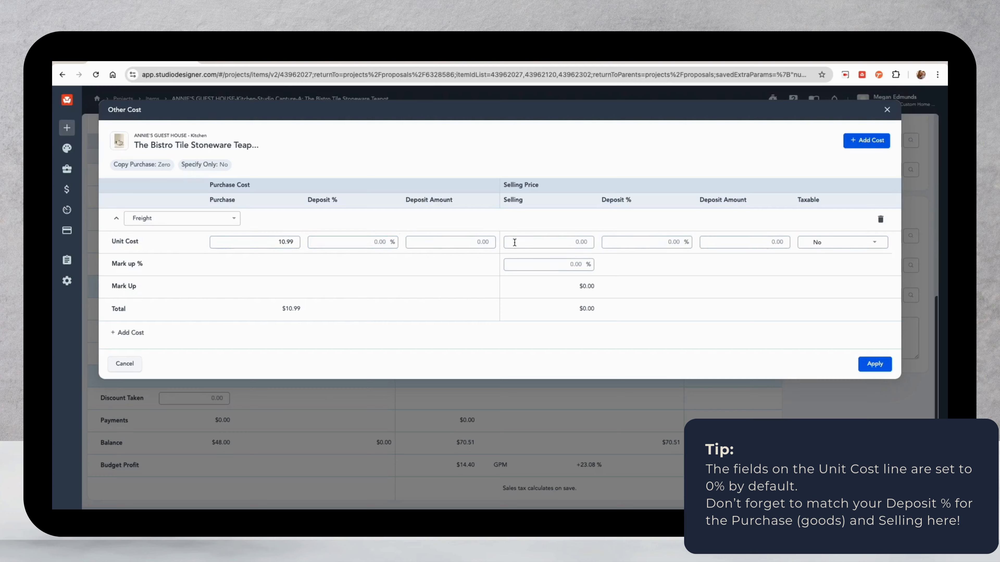
- Set the freight line's selling unit cost to 10.99 and make it taxable
left_click(593, 241)
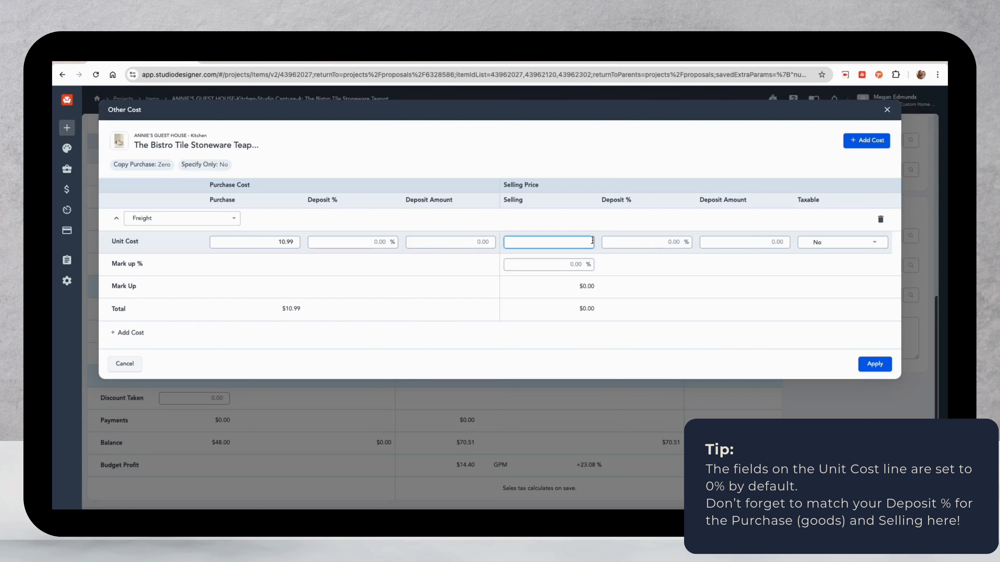
type("10.99")
left_click(681, 242)
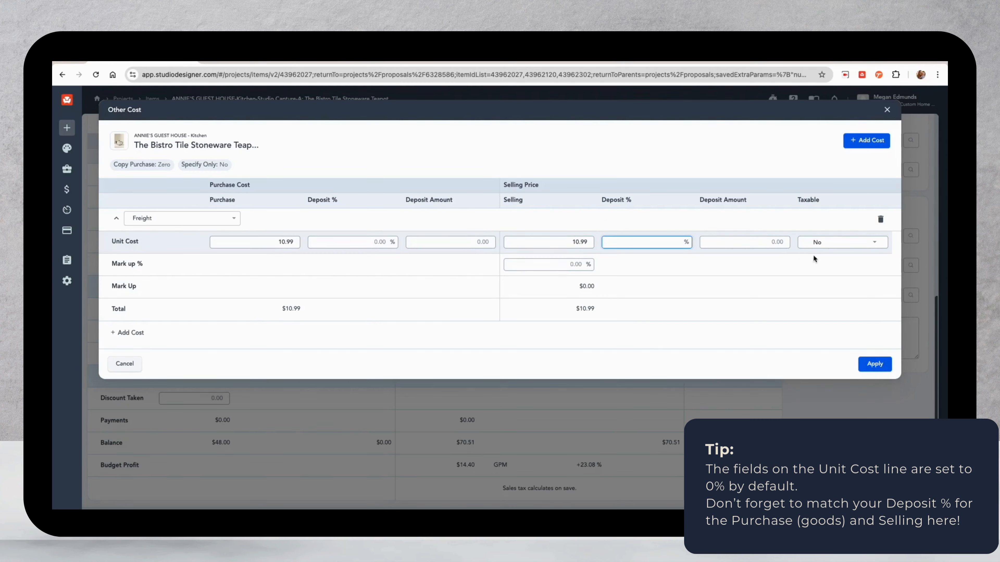
left_click(836, 242)
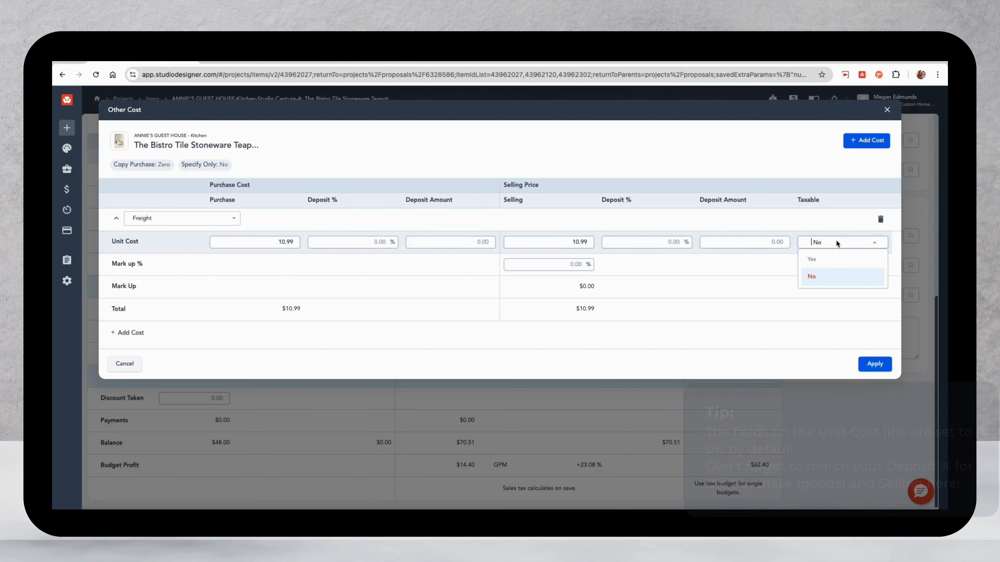
left_click(834, 263)
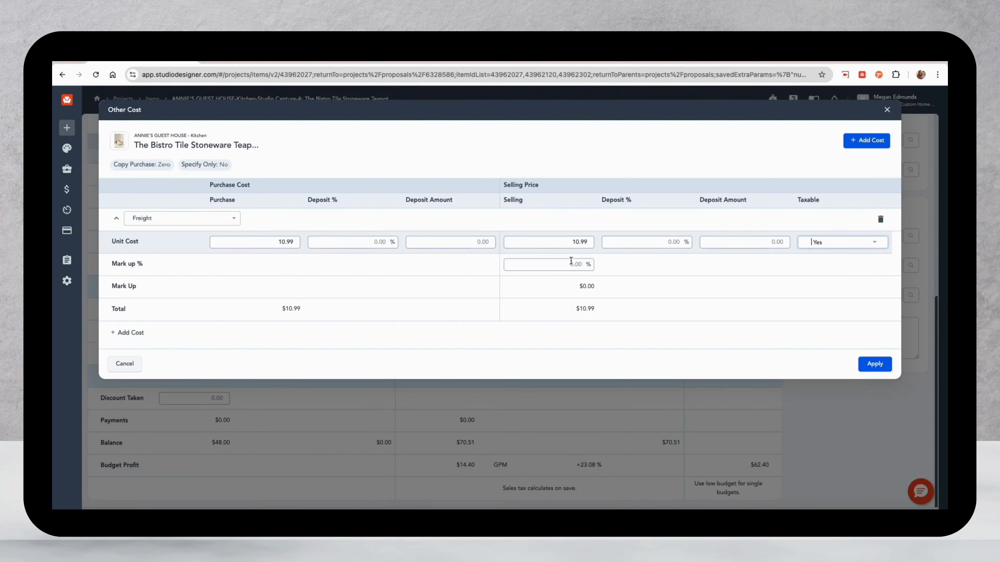
- Set the freight mark up to 20% and apply the other cost to the teapot item
left_click(568, 267)
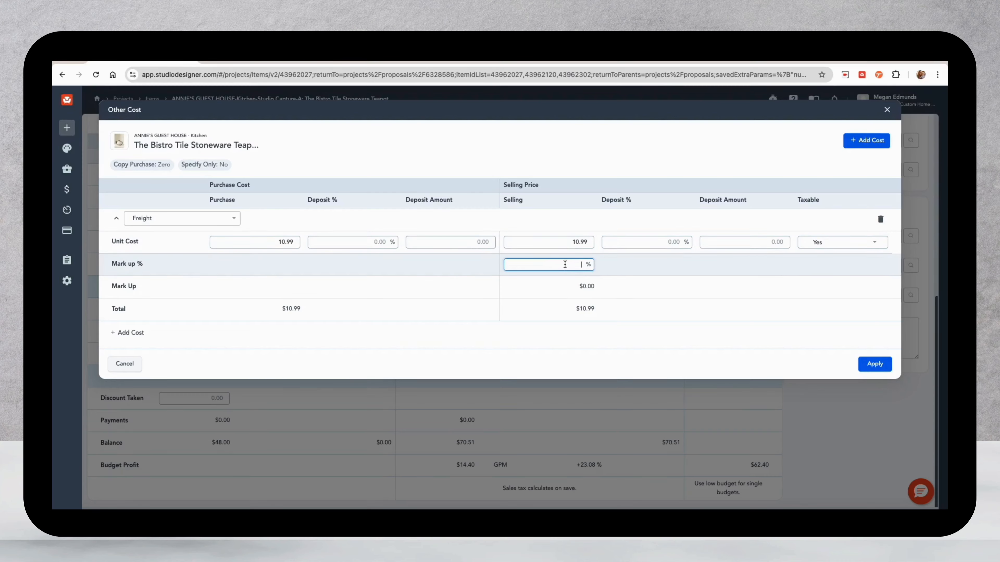
type("20")
left_click(614, 264)
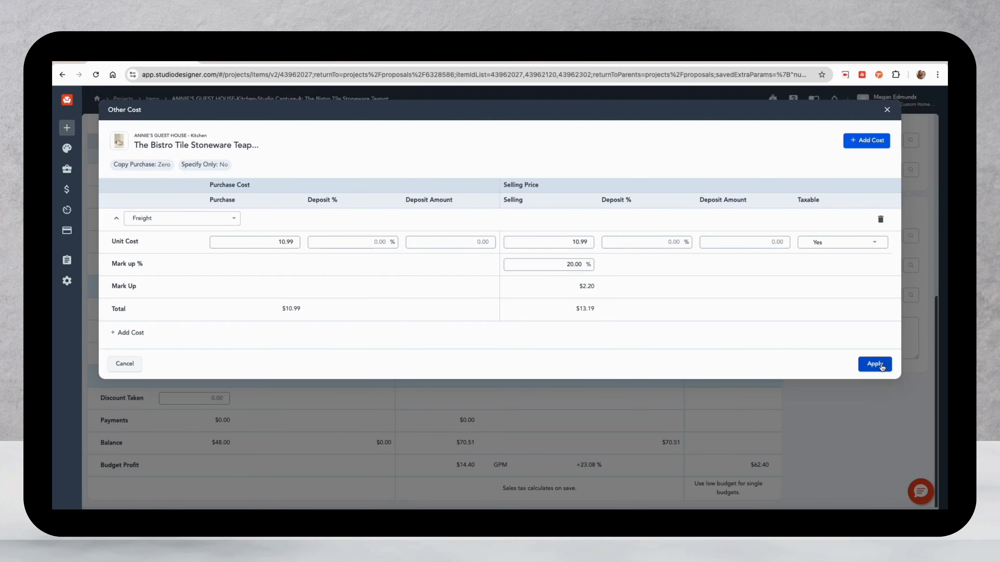
left_click(882, 366)
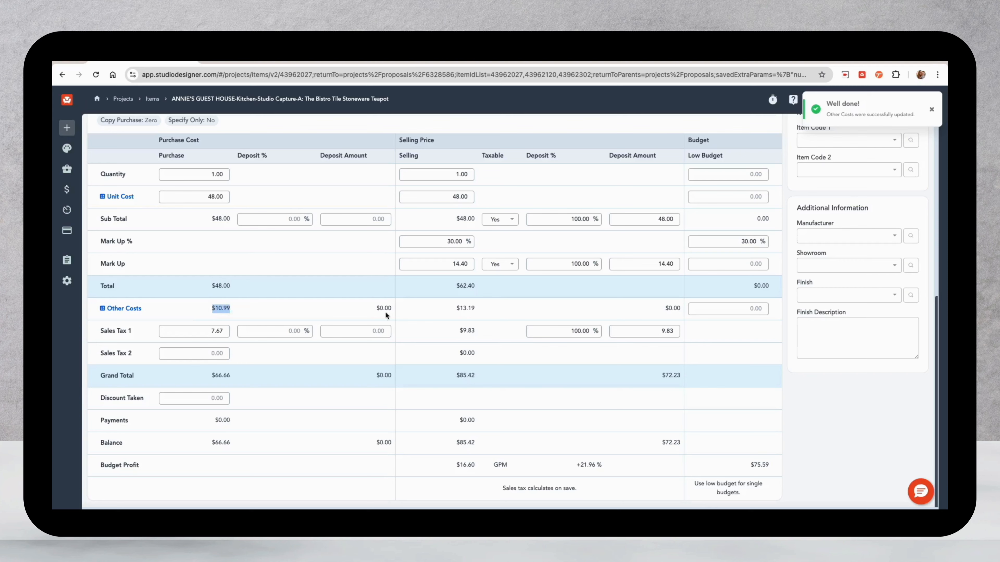
left_click_drag(453, 310, 484, 314)
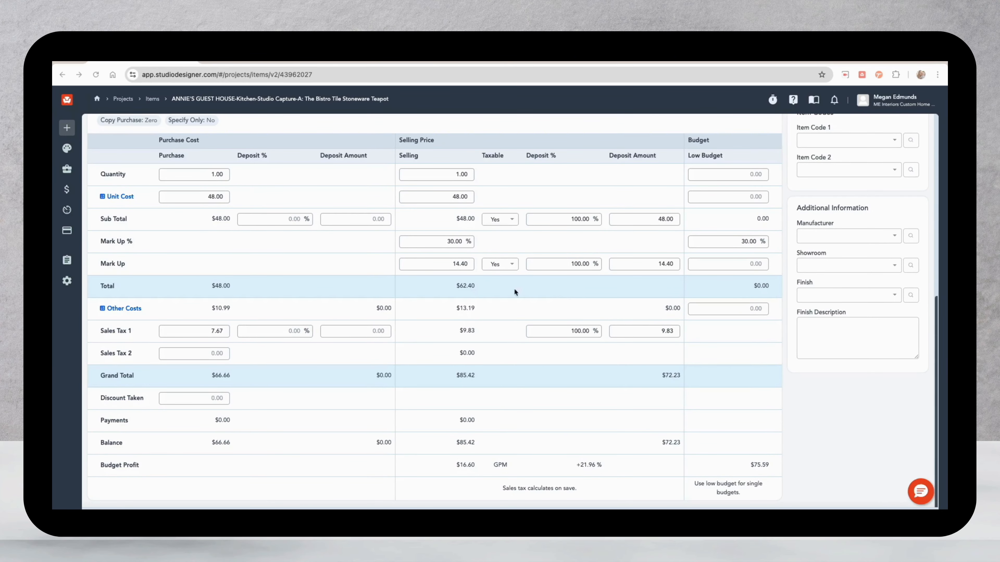
- Open the company's Messages settings and examine the default form messages, including the proposal message, and the alignment options
left_click(68, 282)
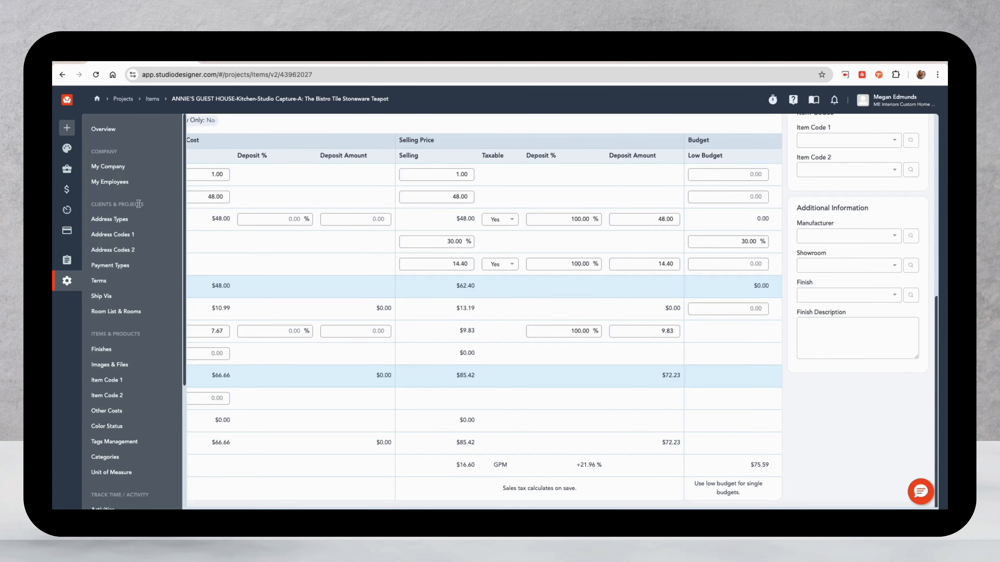
left_click(140, 167)
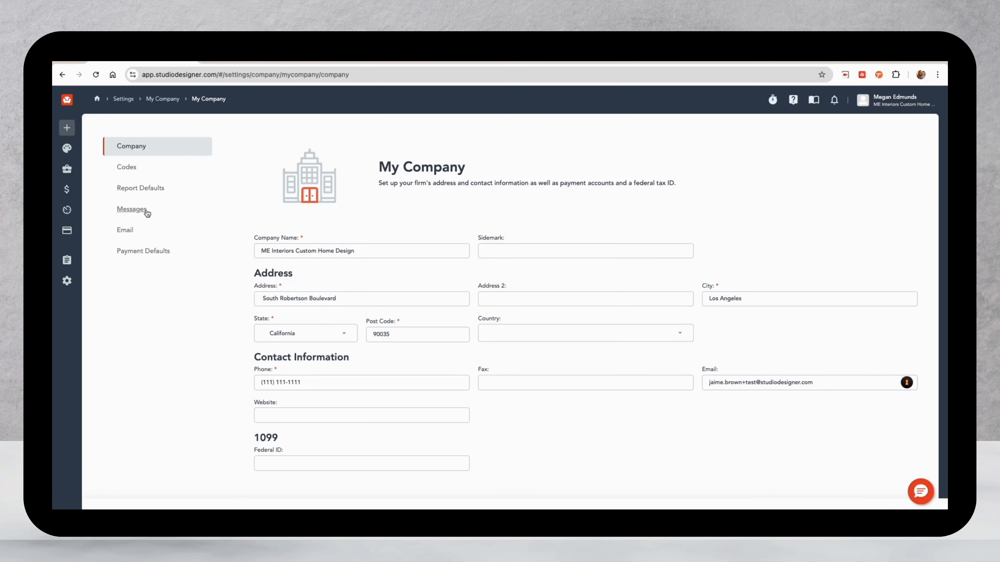
left_click(129, 213)
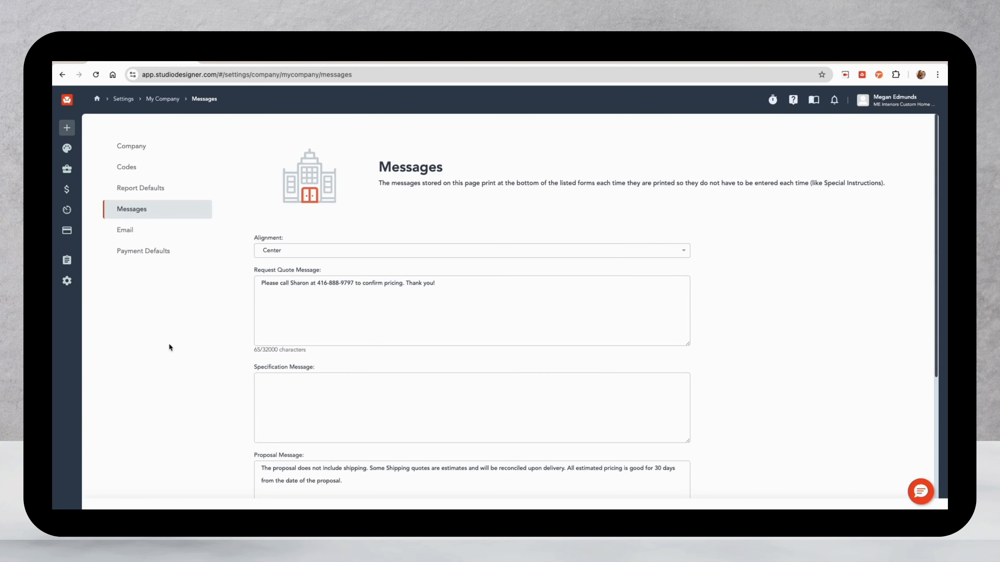
scroll(171, 345, "down", 5)
scroll(170, 343, "down", 2)
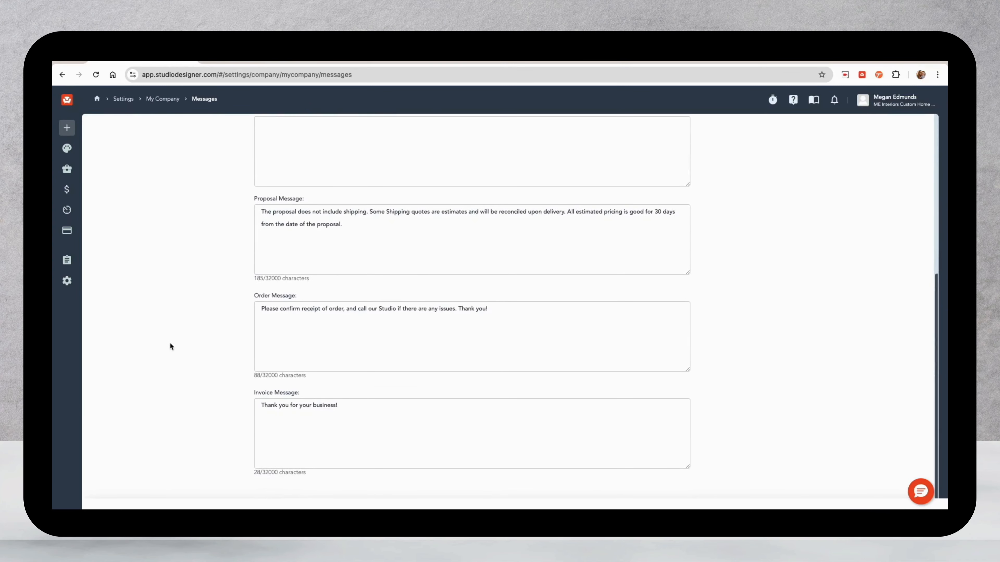
scroll(295, 316, "up", 6)
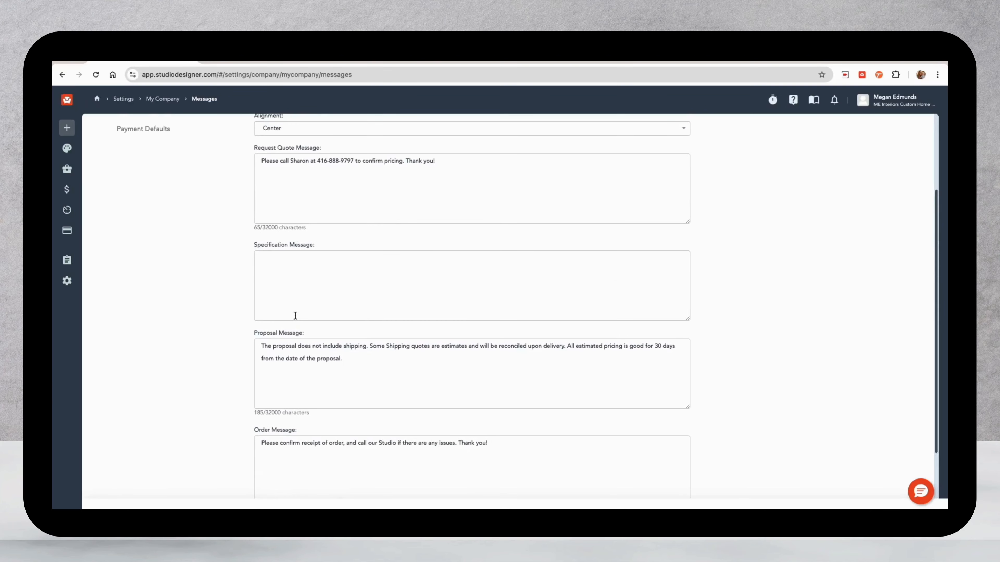
scroll(296, 316, "up", 1)
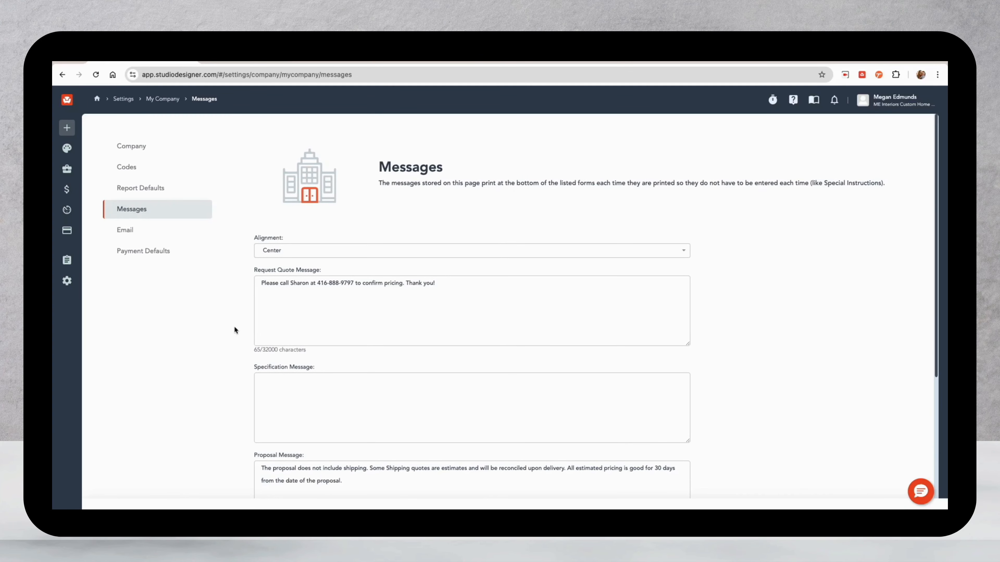
left_click(337, 251)
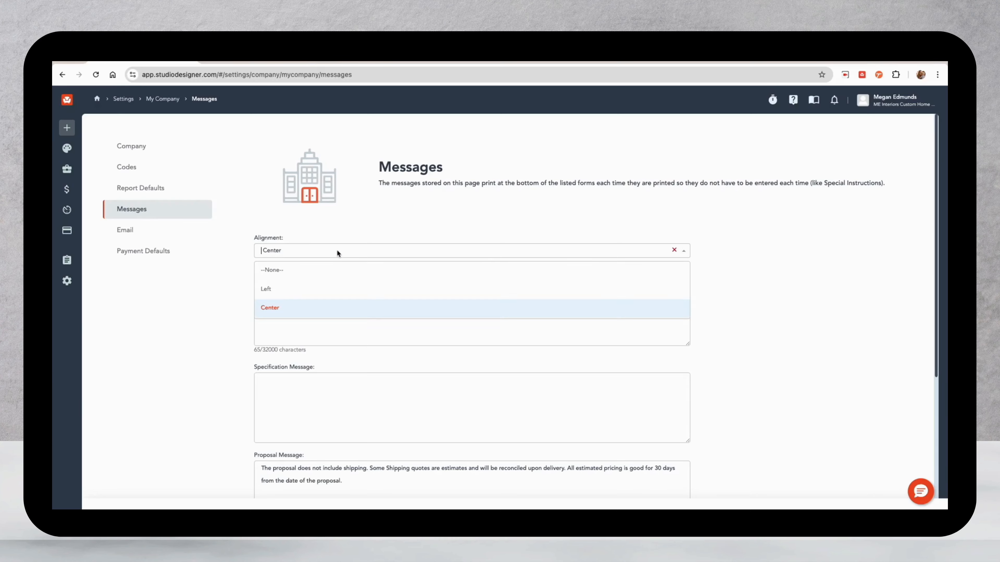
left_click(358, 222)
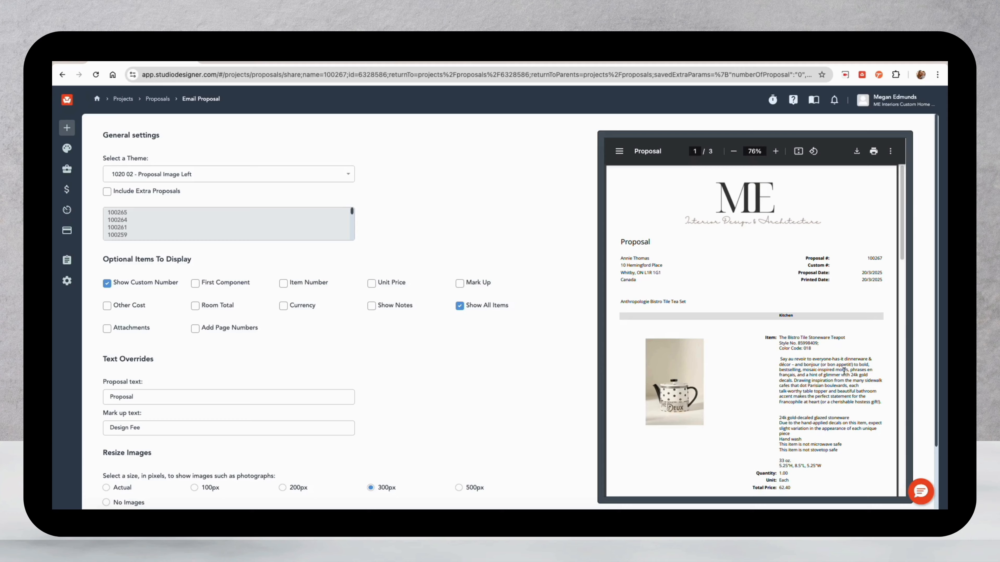
- Check the freight line in the proposal preview's totals and include Other Cost among the optional items to display
scroll(843, 372, "down", 6)
scroll(844, 372, "down", 7)
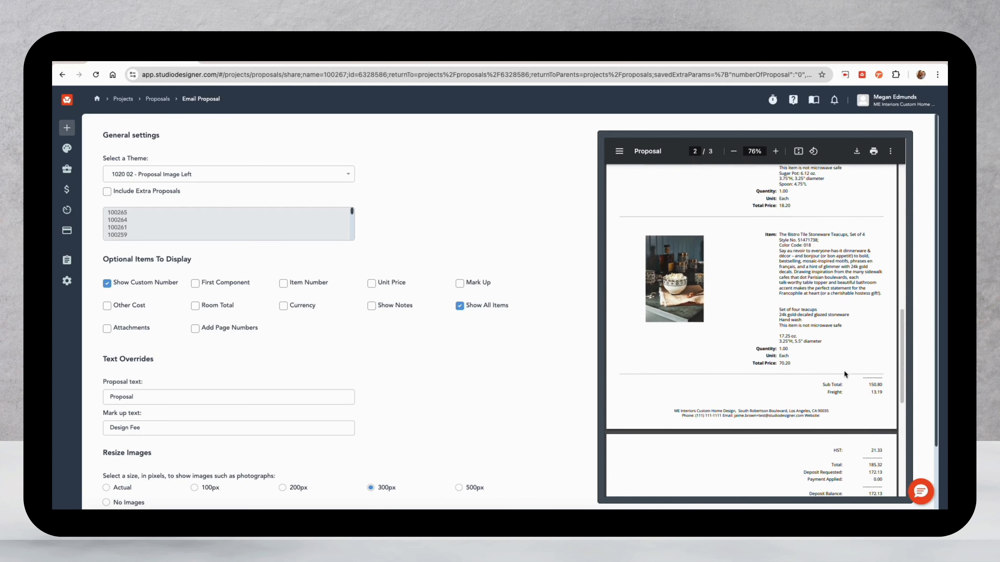
scroll(845, 375, "down", 2)
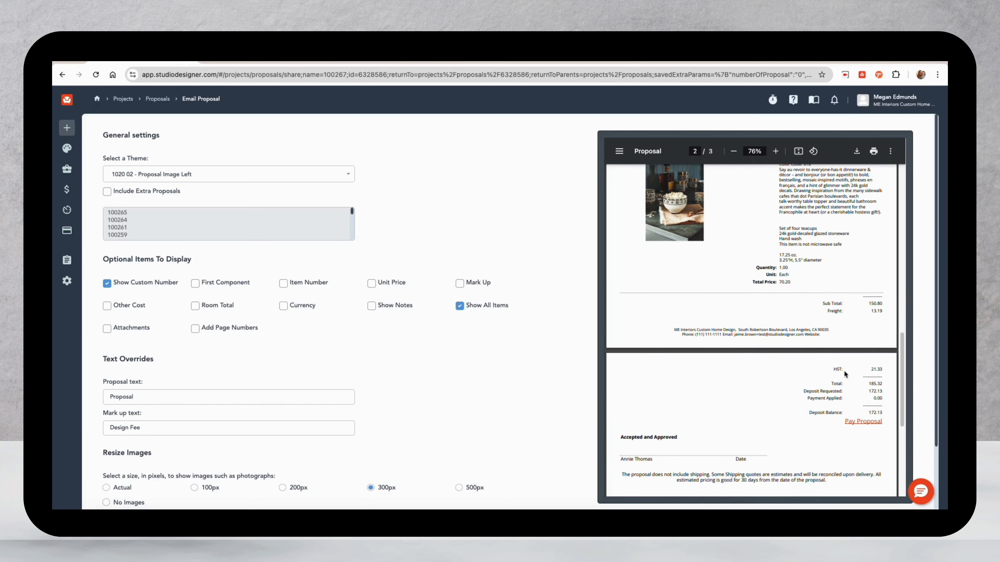
left_click_drag(827, 314, 886, 313)
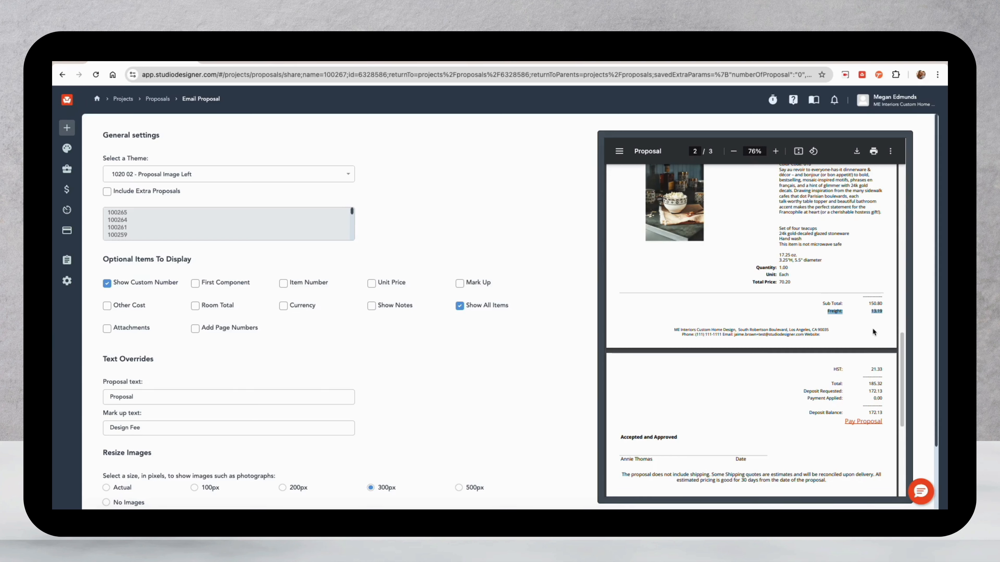
left_click_drag(103, 260, 168, 261)
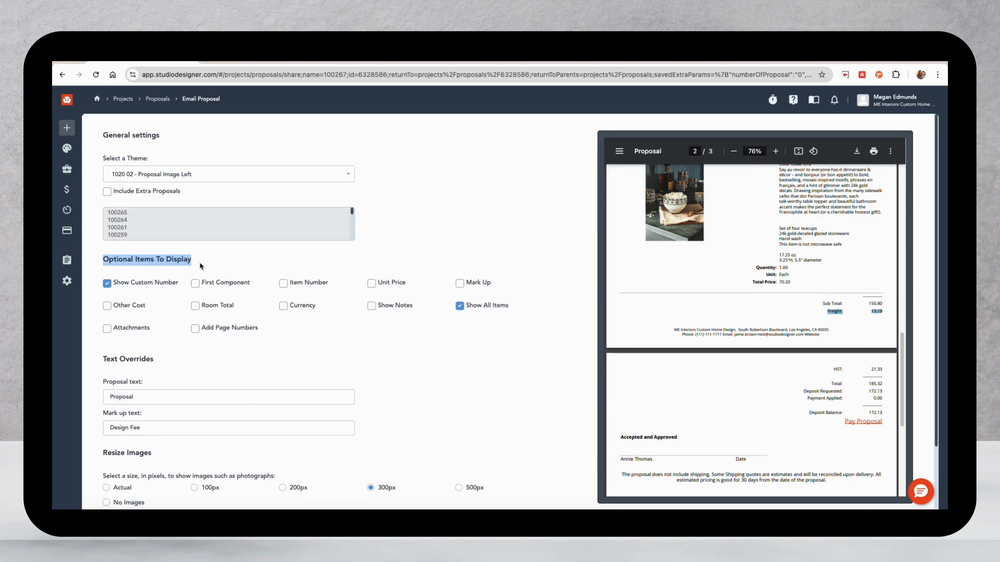
left_click(107, 307)
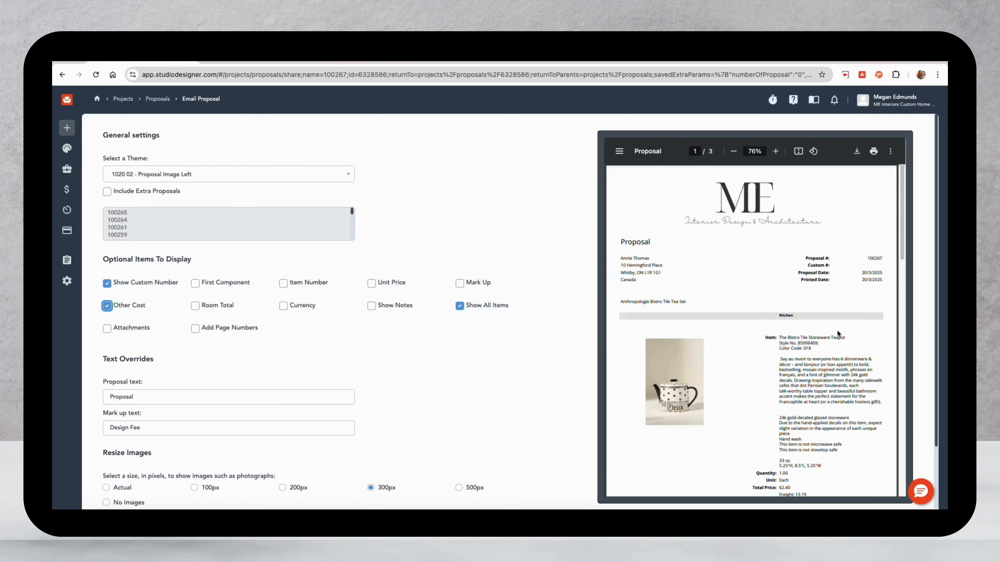
- Review the updated proposal preview for the teapot's freight line and the shipping message beneath the signature area
scroll(838, 333, "down", 5)
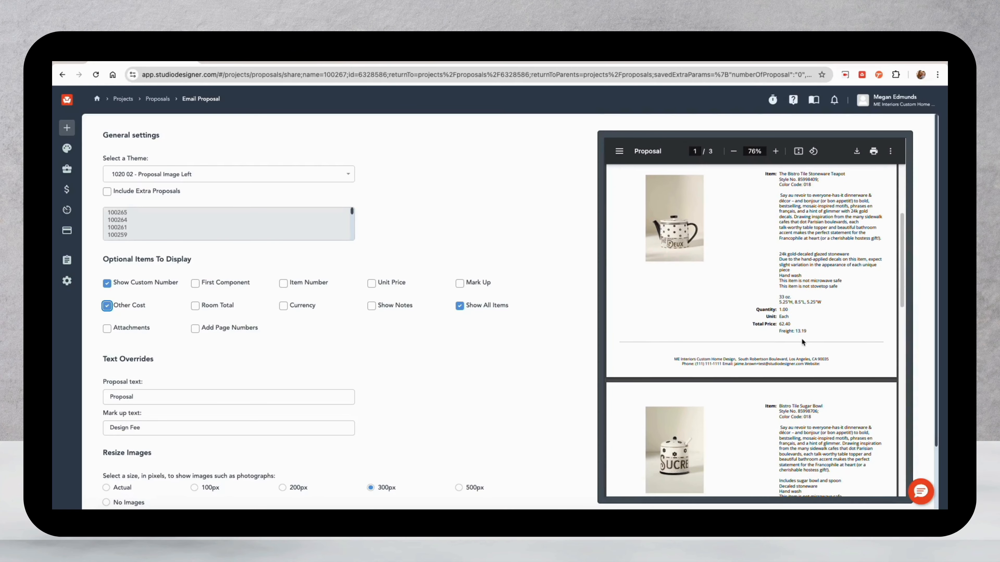
left_click_drag(780, 332, 809, 334)
scroll(849, 330, "down", 15)
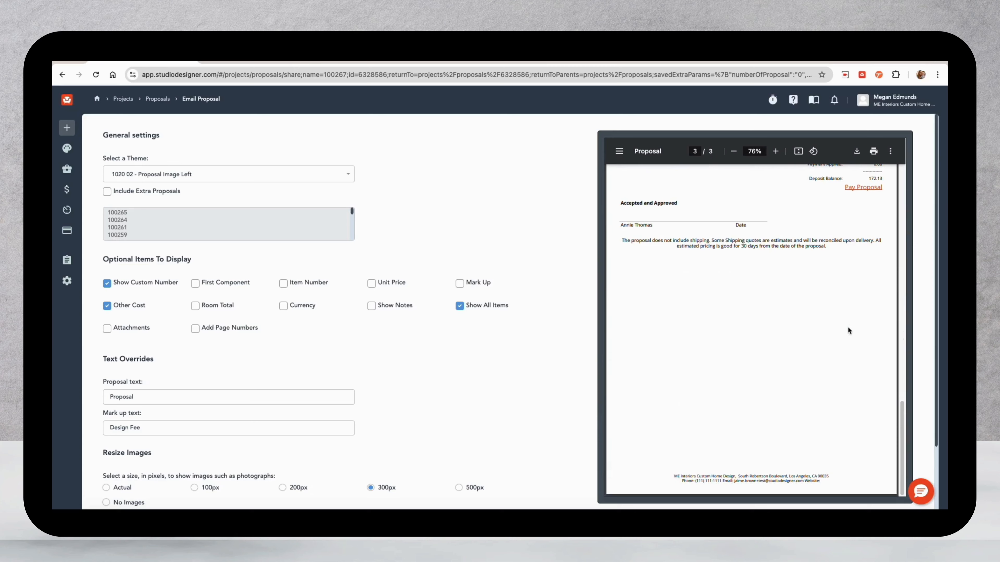
left_click_drag(622, 240, 840, 251)
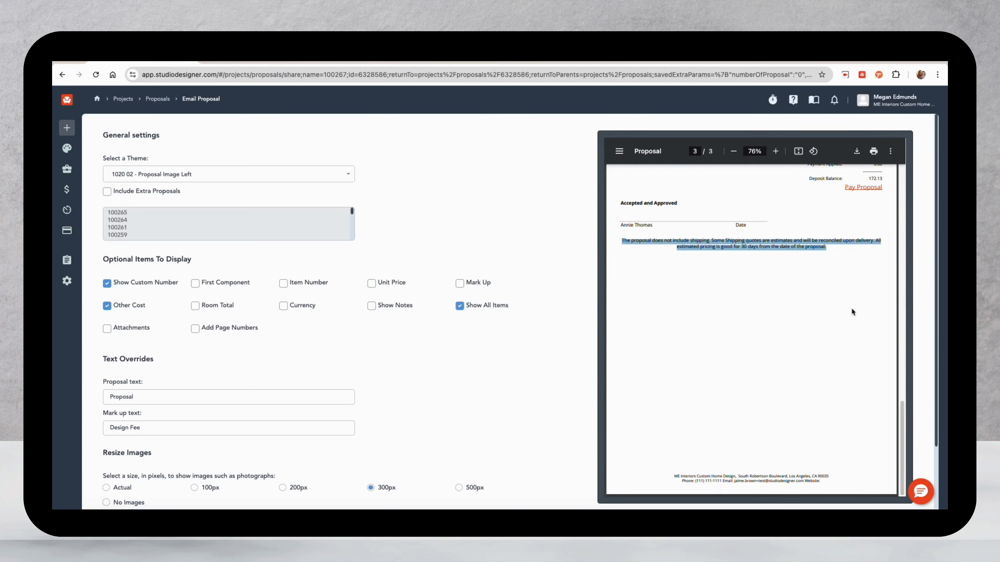
scroll(852, 310, "up", 12)
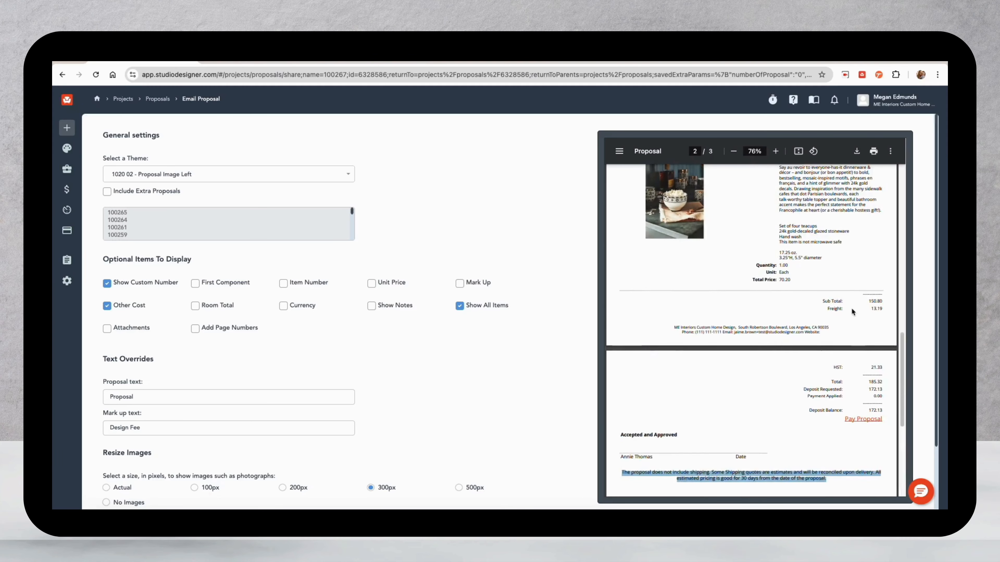
scroll(852, 312, "up", 4)
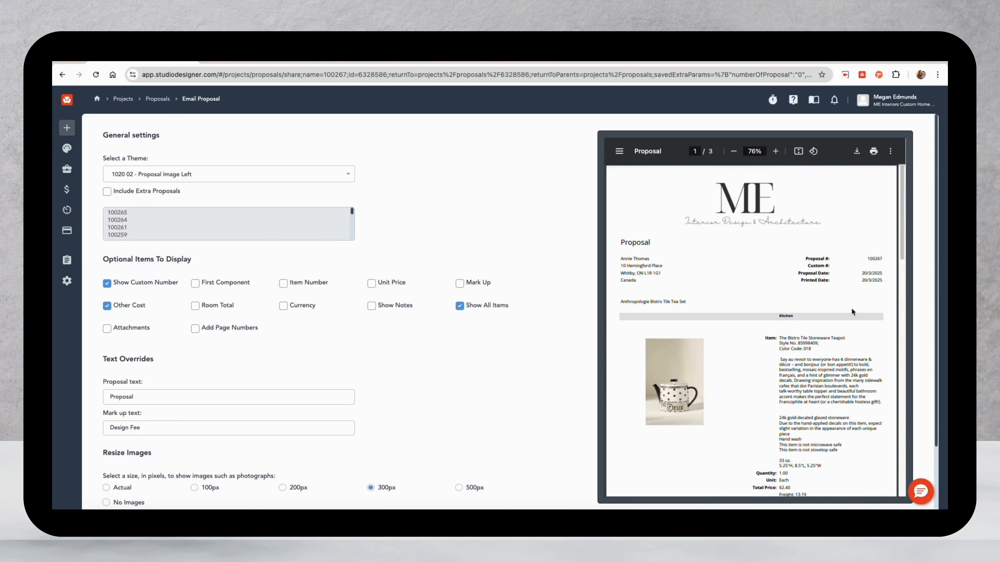